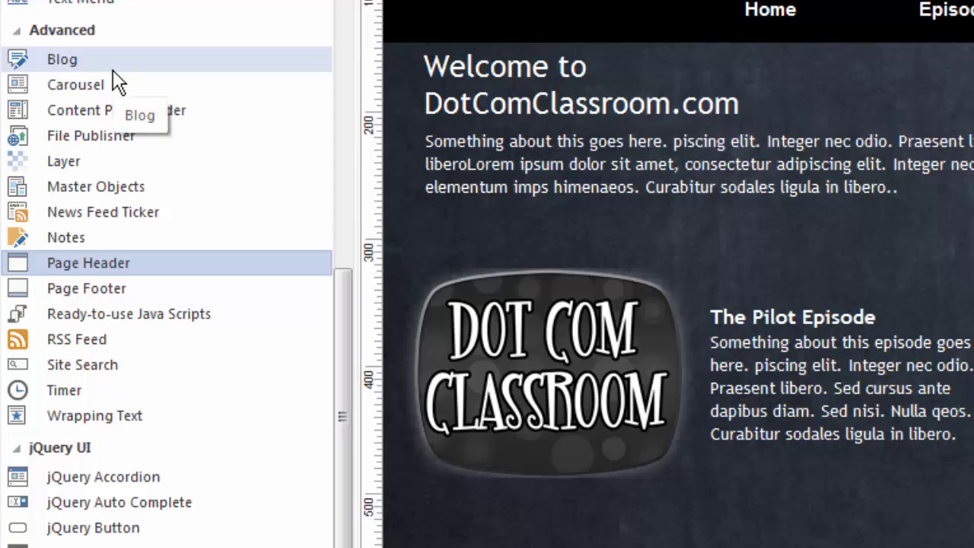
Add a page header across the top of the index page and shorten it to end at the menu bar's upper edge.
click(84, 274)
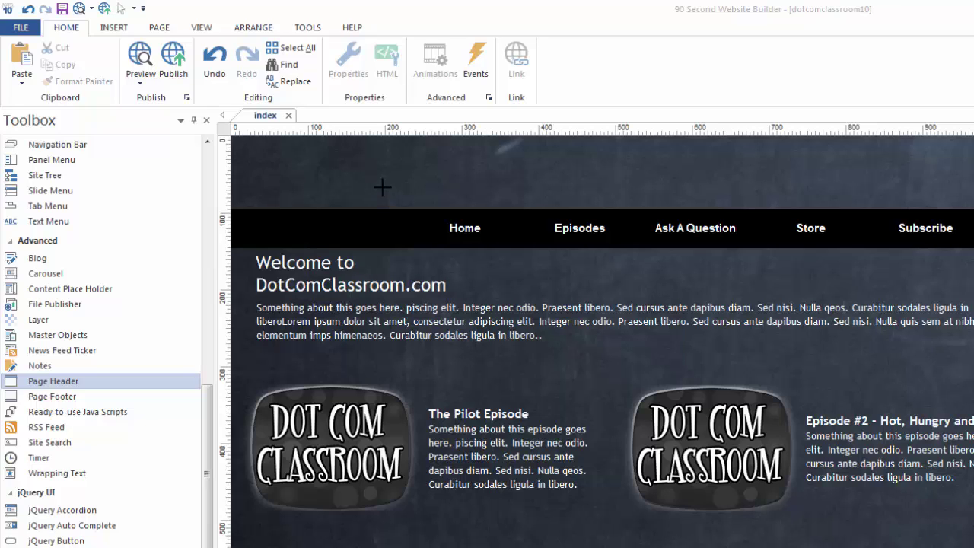
mouse_move(382, 187)
mouse_down()
mouse_move(446, 268)
mouse_move(562, 324)
mouse_move(578, 369)
mouse_up()
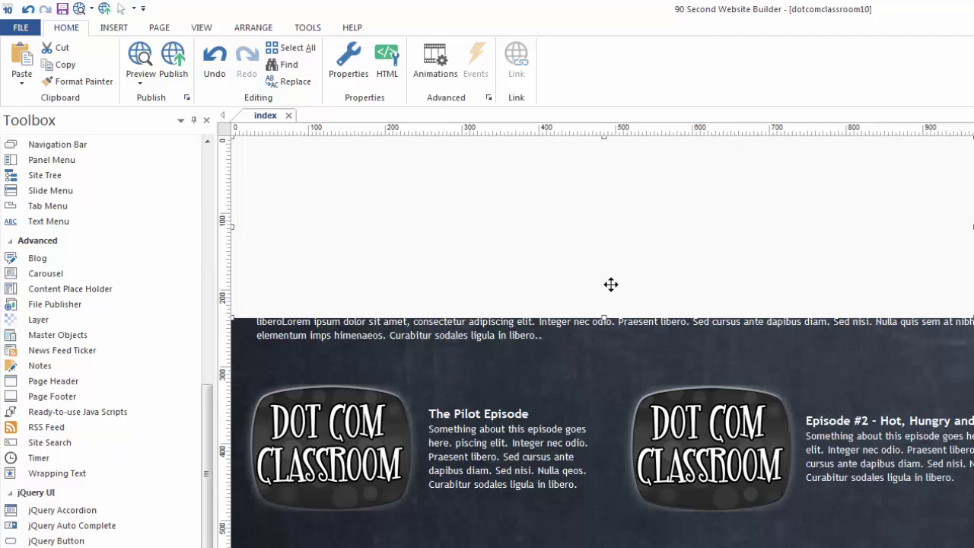
drag(603, 318, 582, 208)
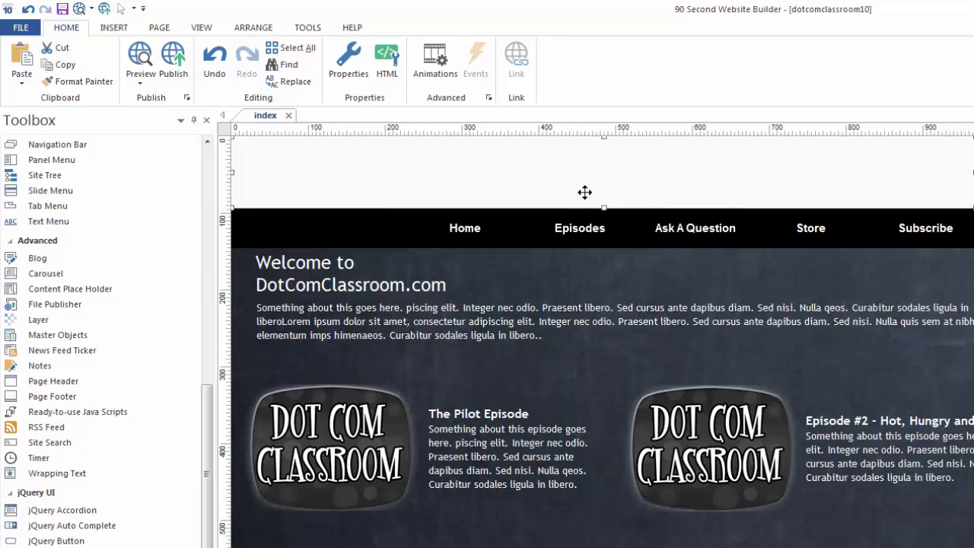
Set the page header's background mode to Image and use the blackbg2 picture from the dotcomclassroom10 folder.
double_click(569, 168)
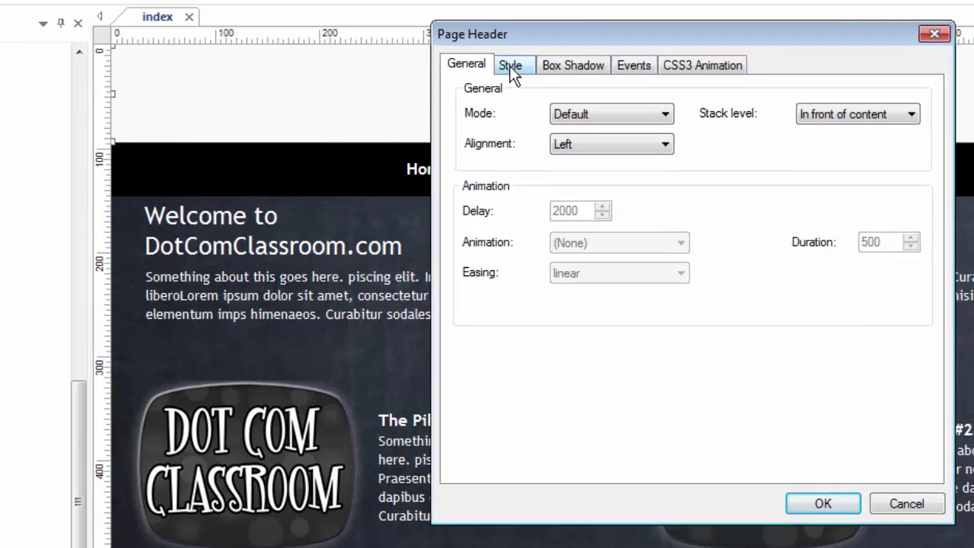
click(516, 92)
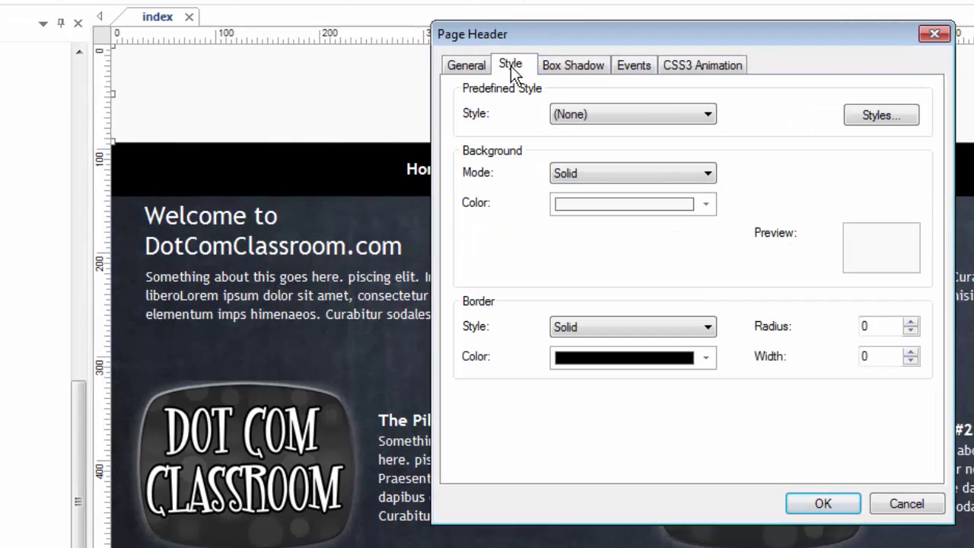
click(707, 173)
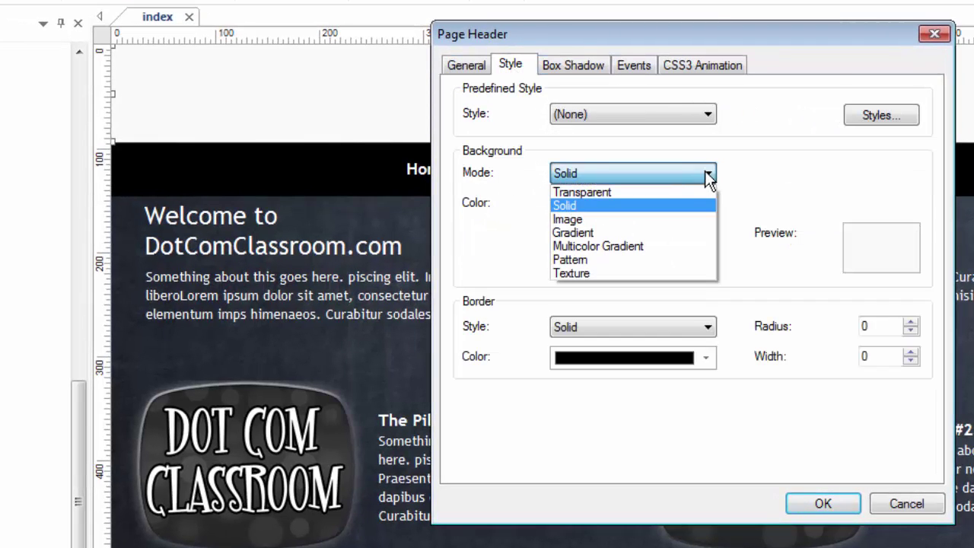
click(582, 218)
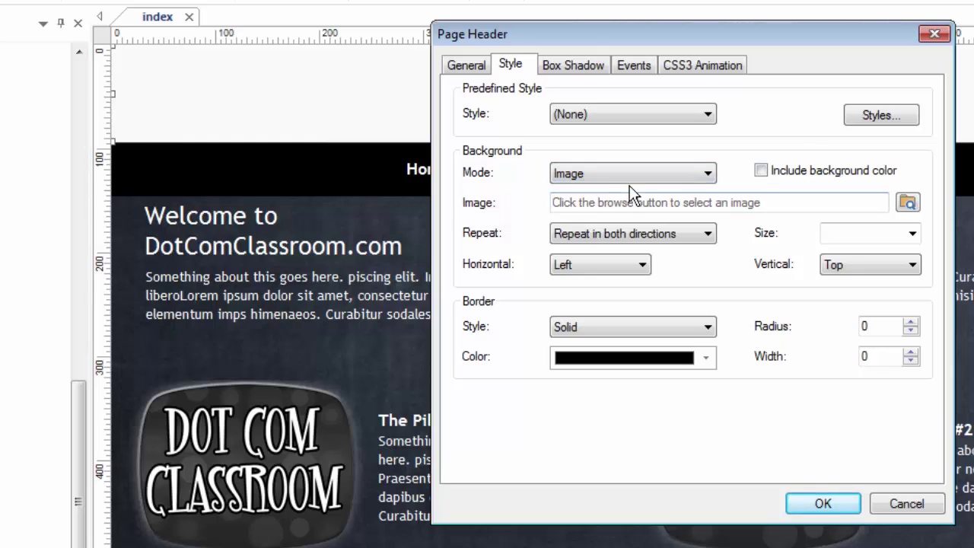
click(908, 204)
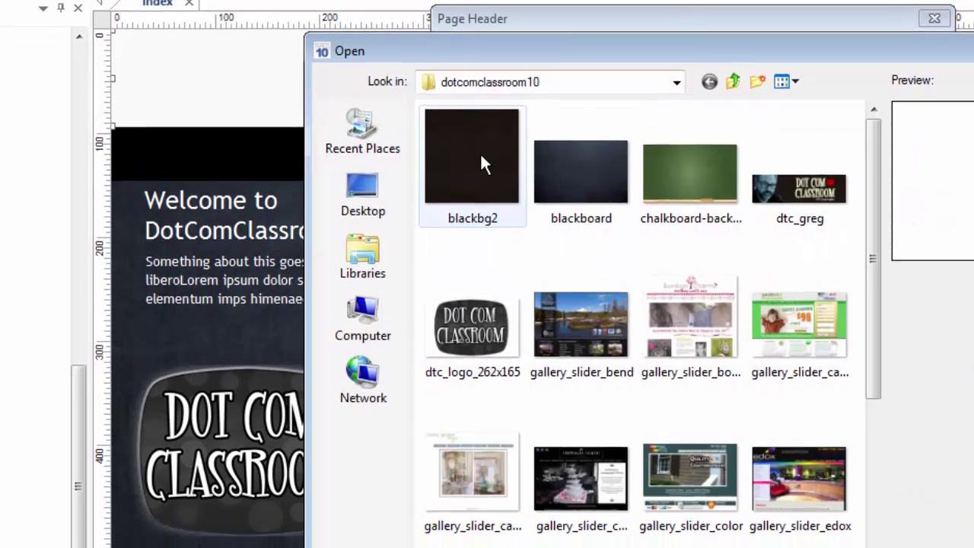
click(480, 151)
drag(658, 45, 577, 0)
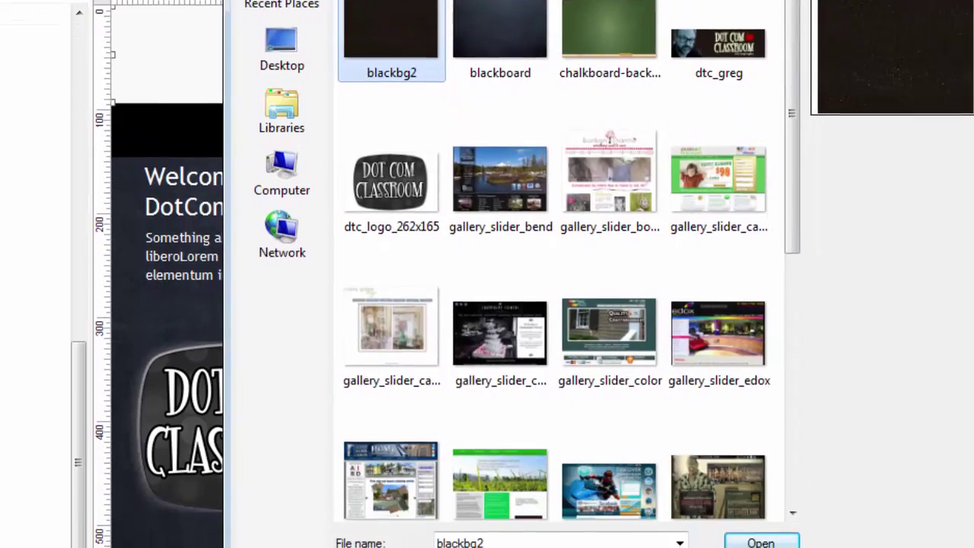
click(767, 541)
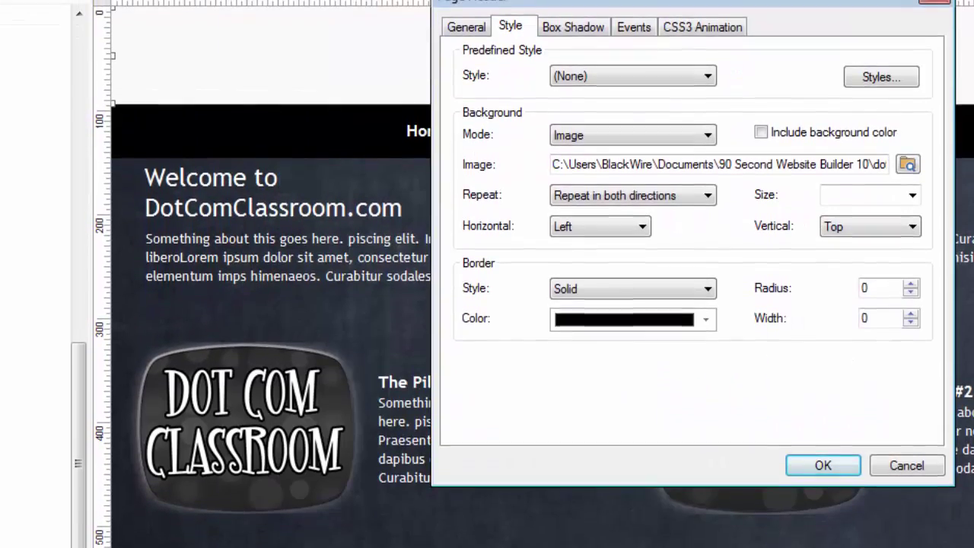
click(823, 466)
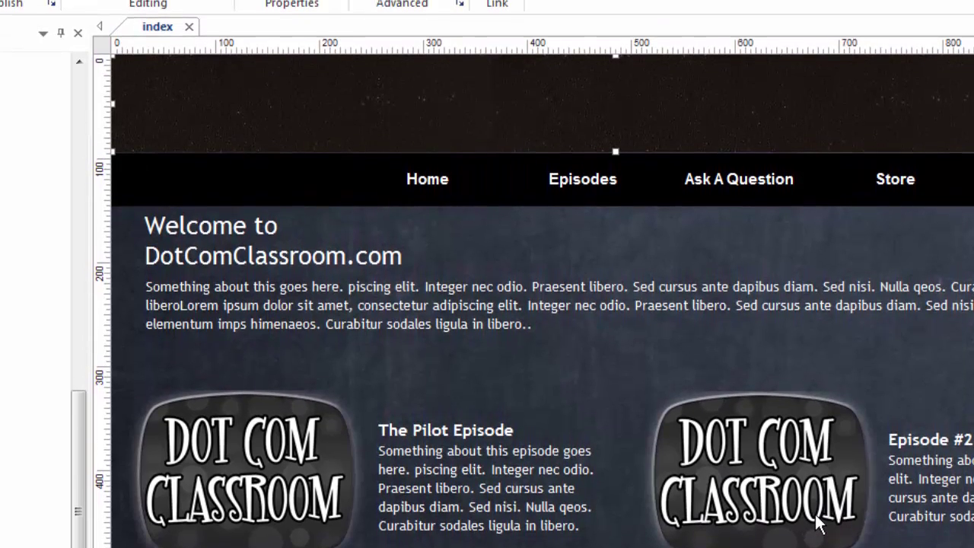
Extend the page header's lower edge slightly so that it overlaps the menu bar's upper edge.
click(746, 196)
click(576, 133)
drag(614, 152, 615, 155)
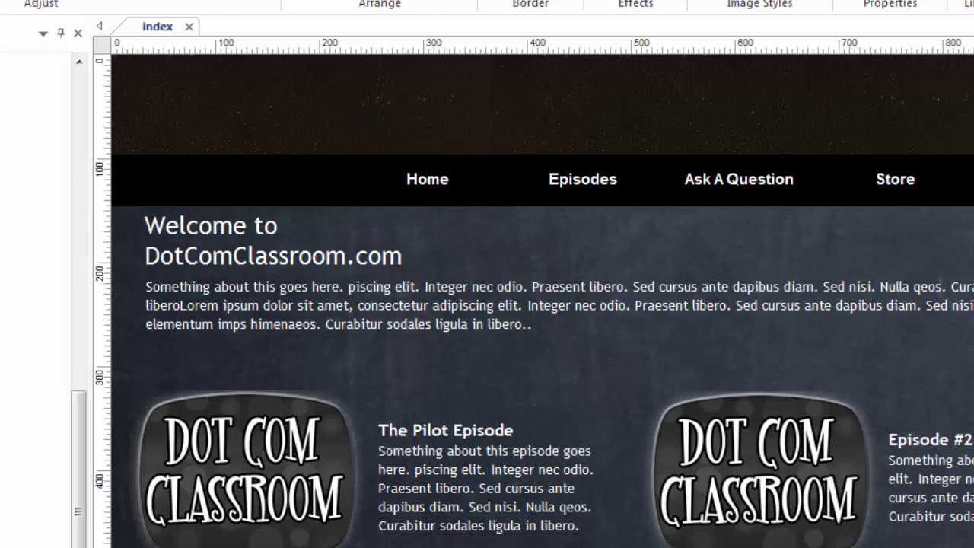
Move the Dot Com Classroom banner with the portrait into the left end of the page header and fine-tune its vertical position.
drag(973, 418, 183, 105)
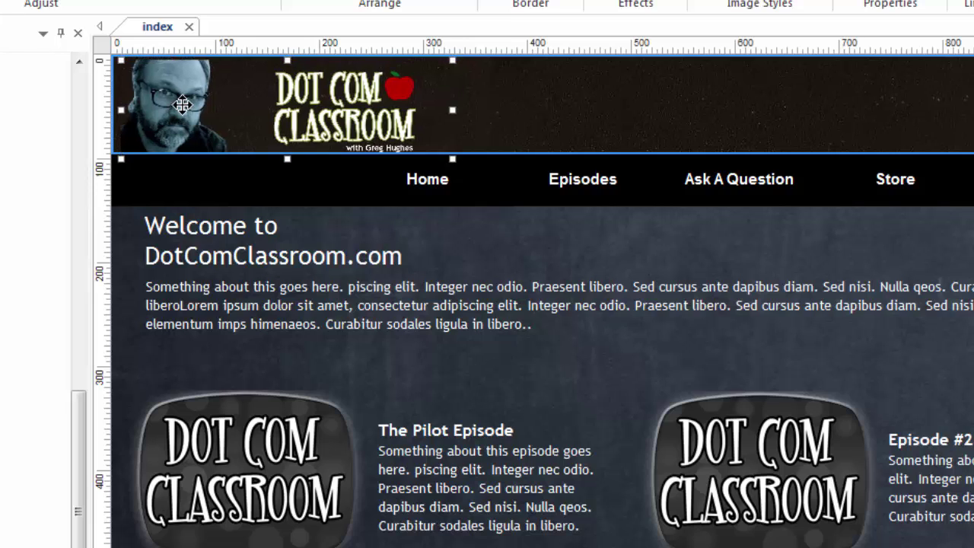
drag(183, 104, 183, 103)
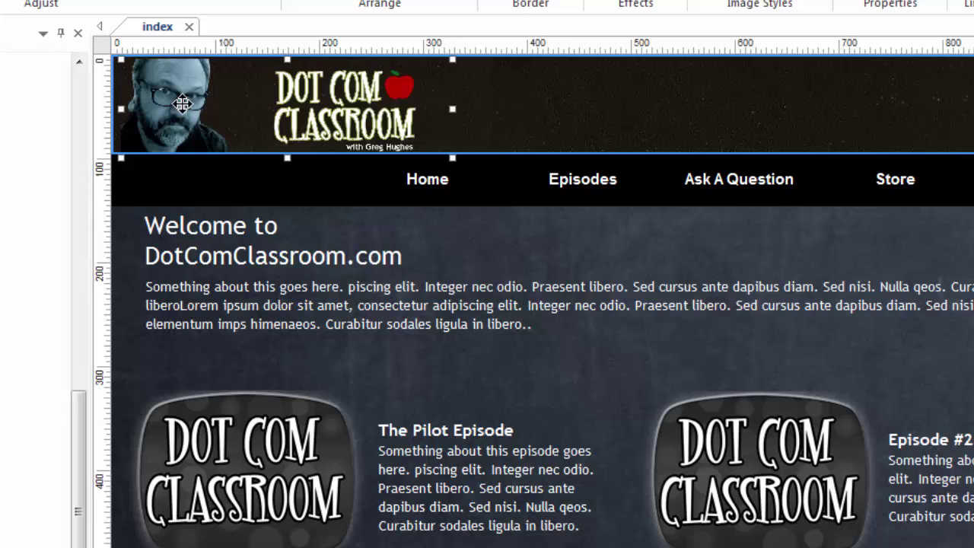
drag(183, 103, 183, 104)
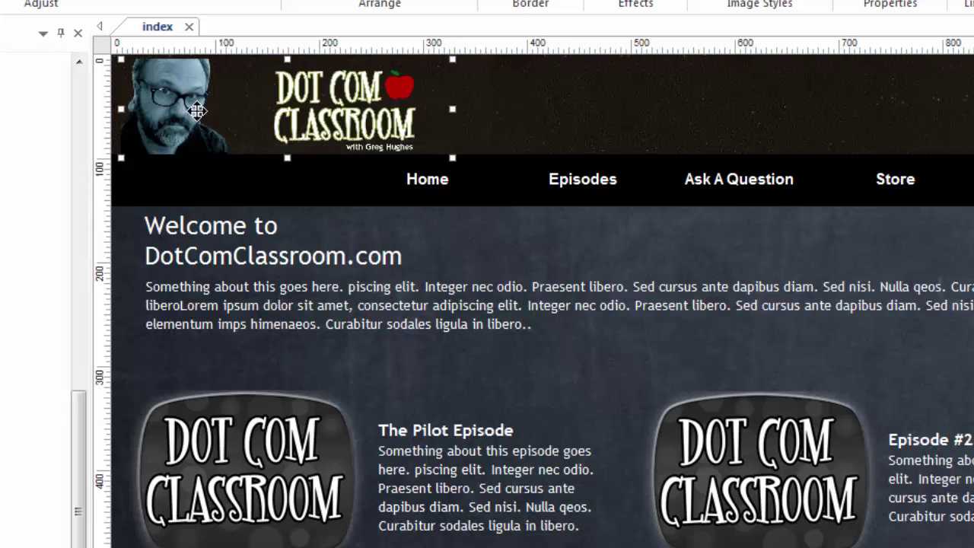
key(Escape)
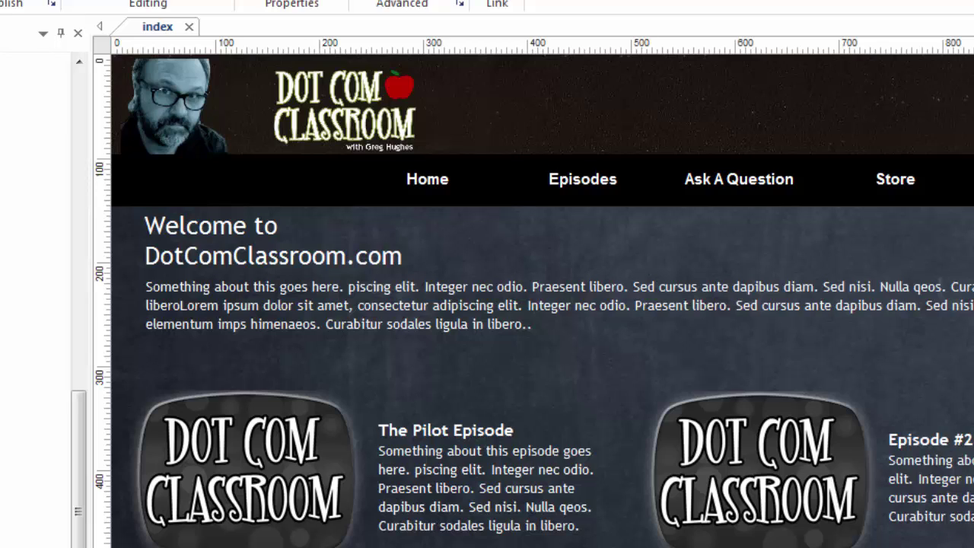
Preview the page in the browser, compare the header at different window widths, and return to 90 Second Website Builder.
key(F5)
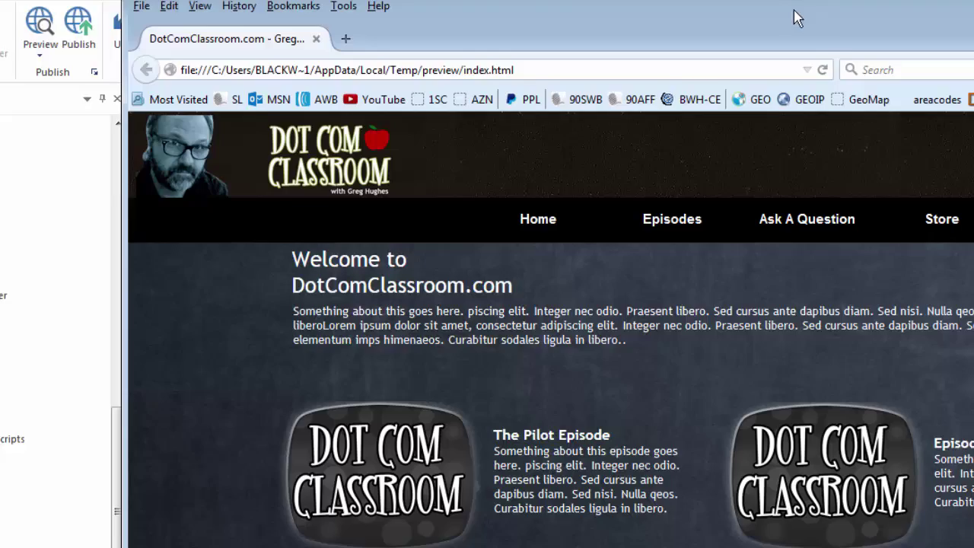
drag(798, 17, 628, 30)
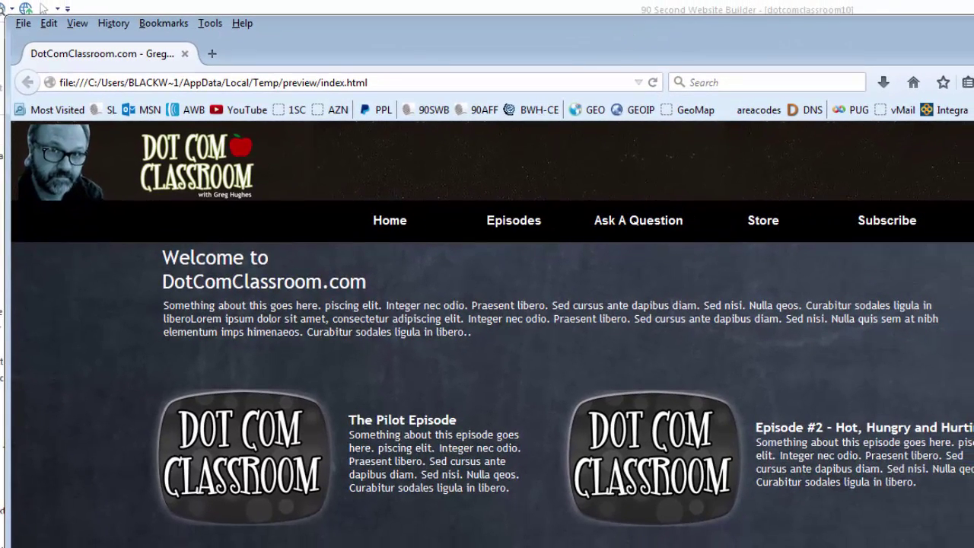
drag(597, 32, 533, 26)
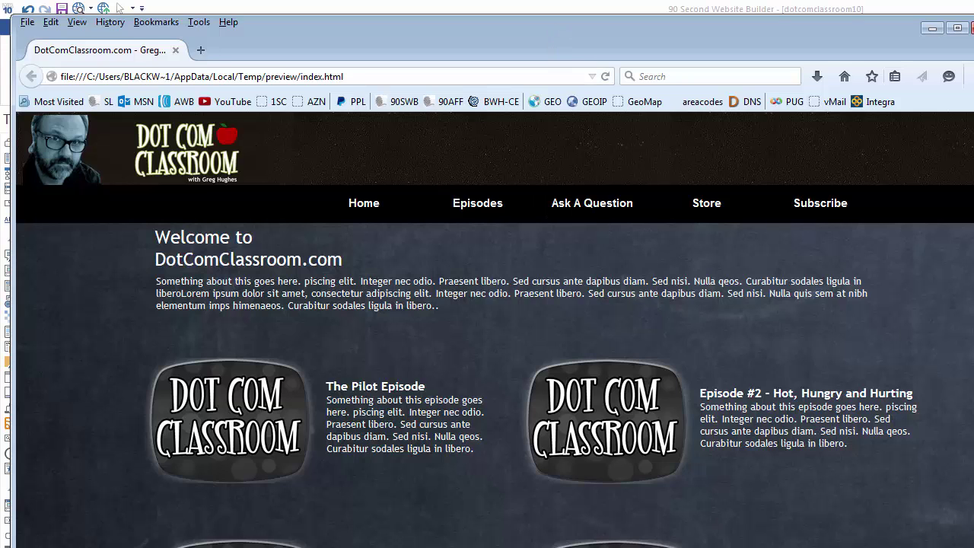
mouse_move(972, 167)
mouse_down()
mouse_move(576, 168)
mouse_move(973, 167)
mouse_up()
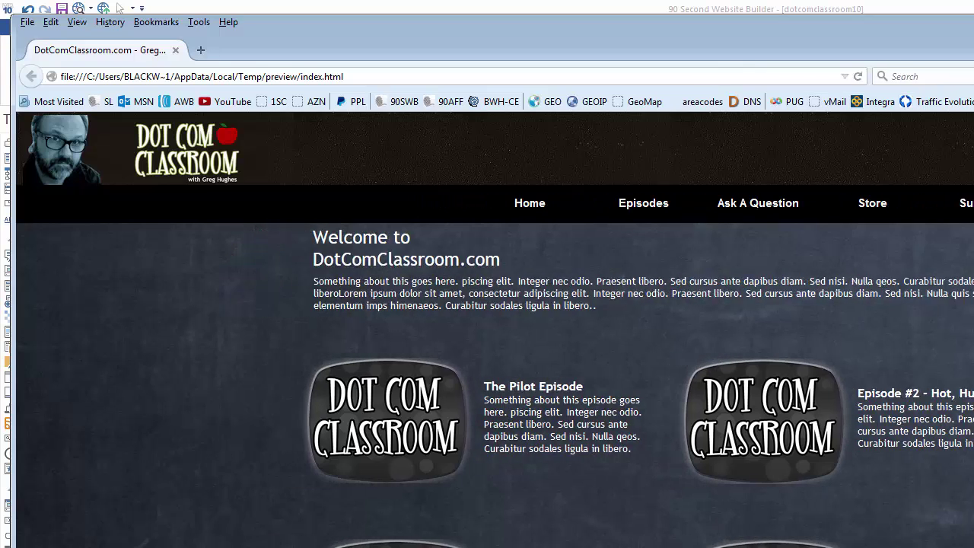
mouse_move(973, 200)
mouse_down()
mouse_move(640, 200)
mouse_move(973, 200)
mouse_up()
drag(727, 29, 858, 25)
key(alt+Tab)
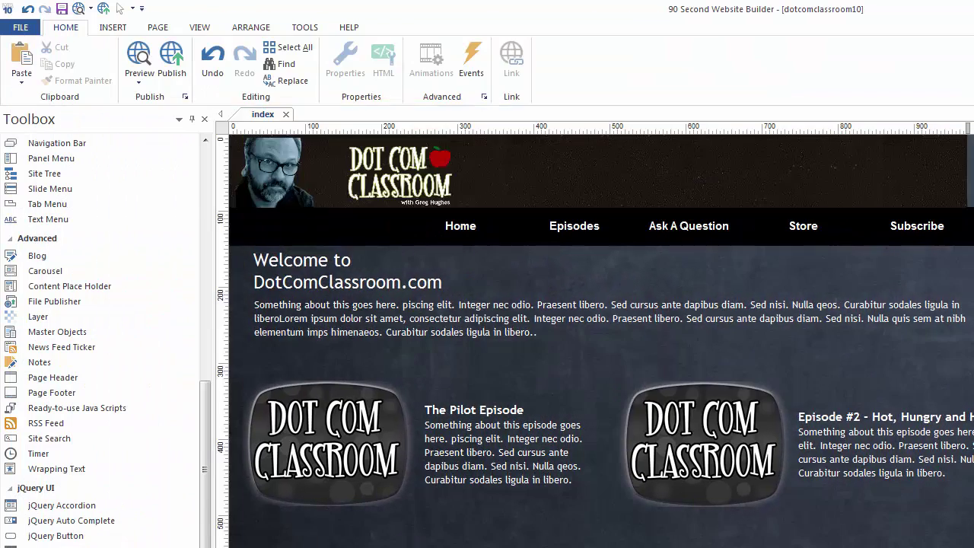
Set the page header's alignment to Center and check it in a browser preview at a narrower window width.
double_click(583, 167)
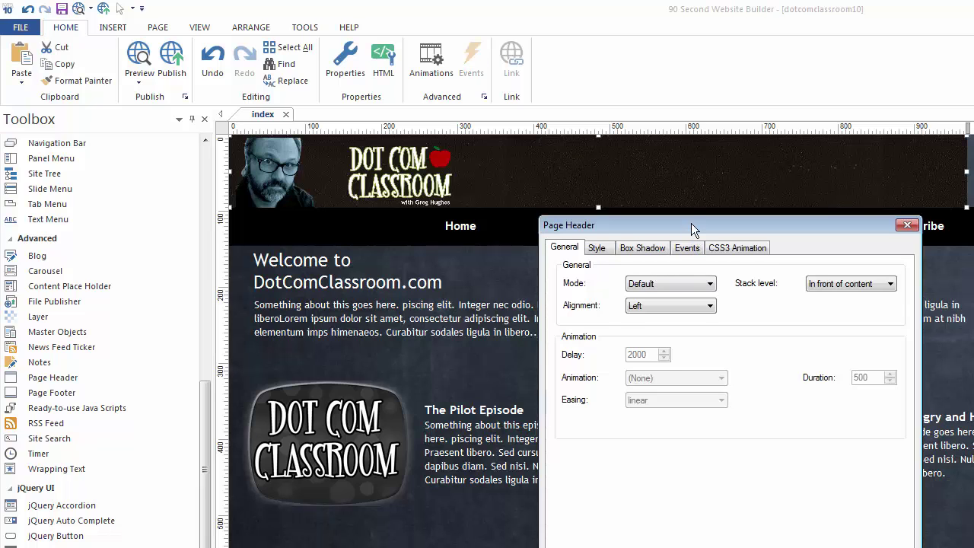
drag(691, 225, 635, 107)
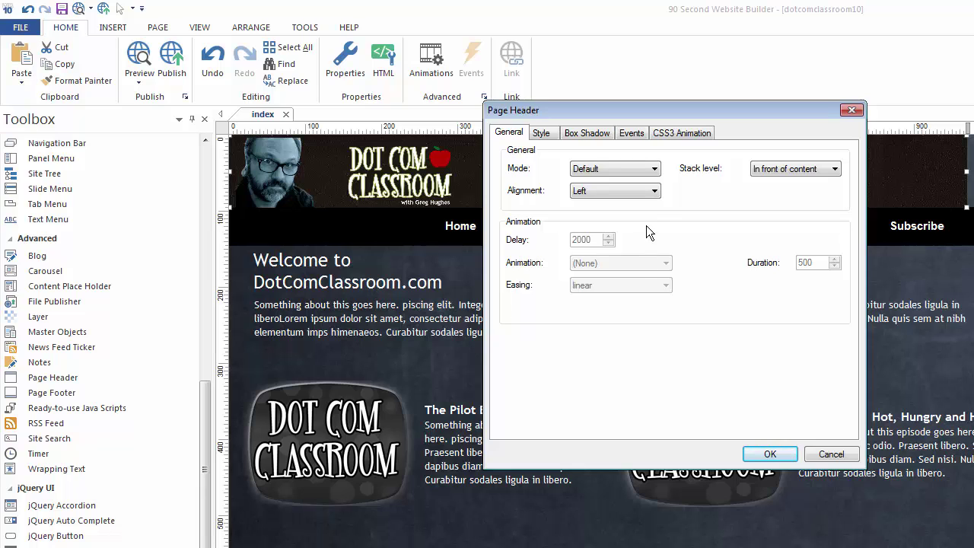
click(651, 190)
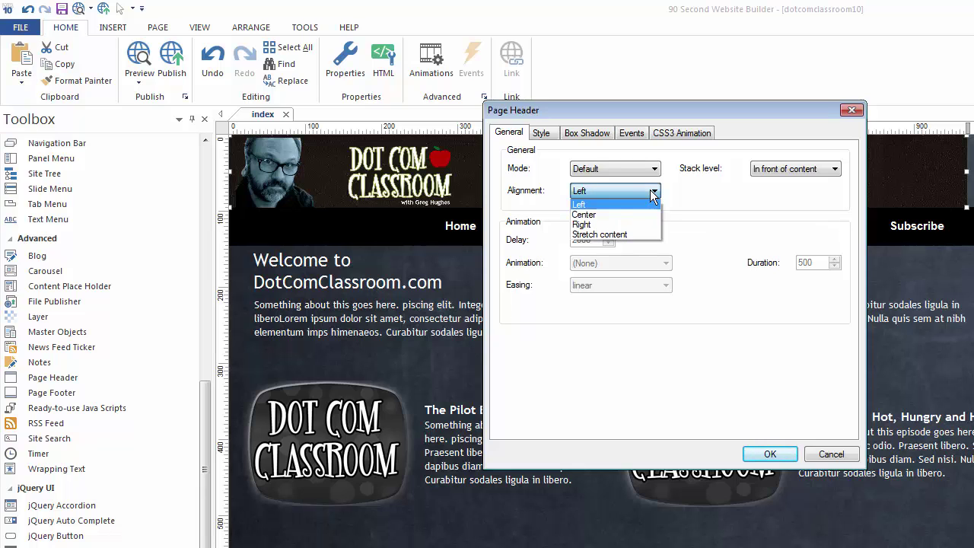
click(590, 215)
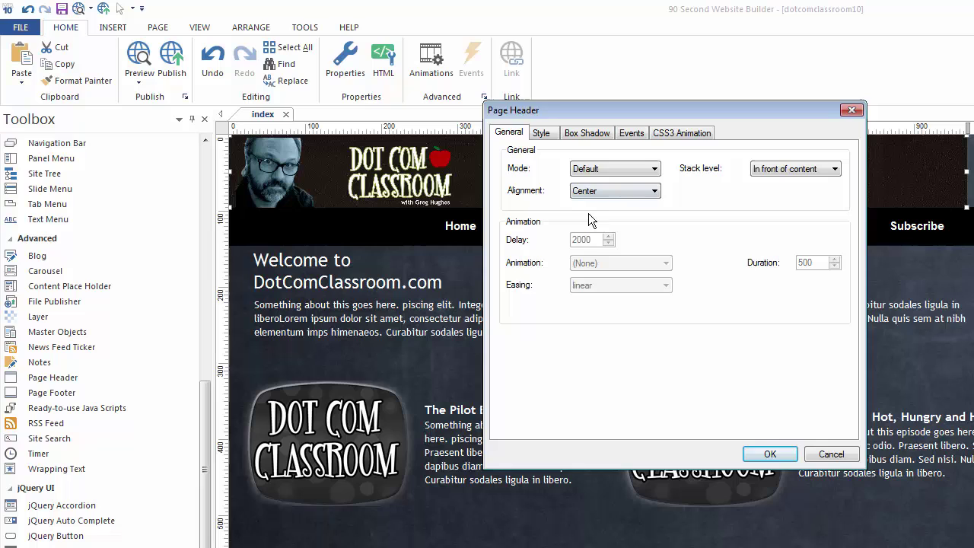
click(773, 453)
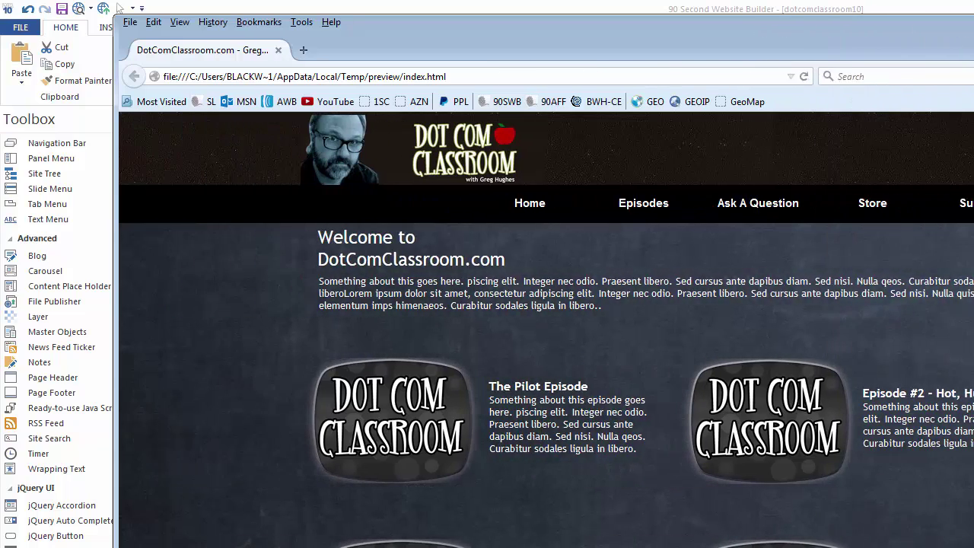
drag(973, 237, 935, 237)
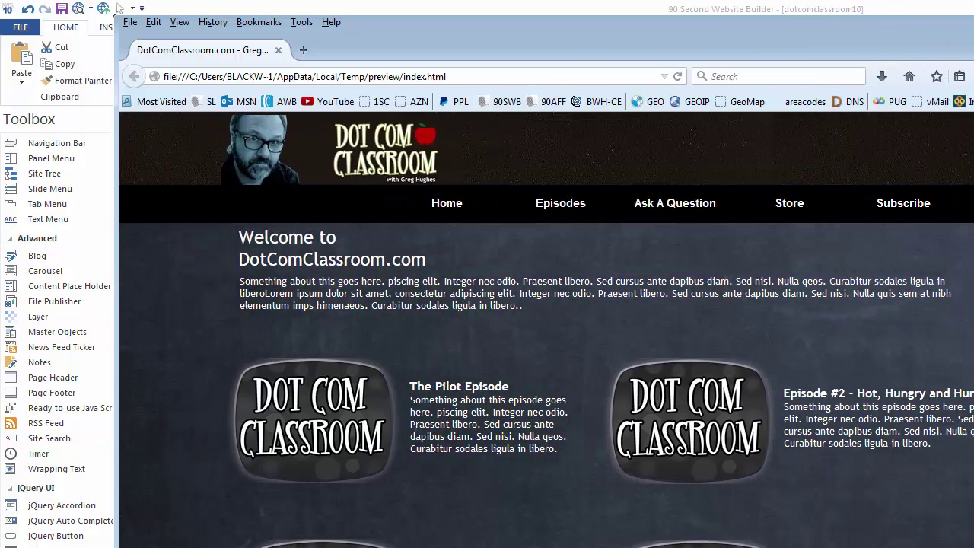
key(alt+F4)
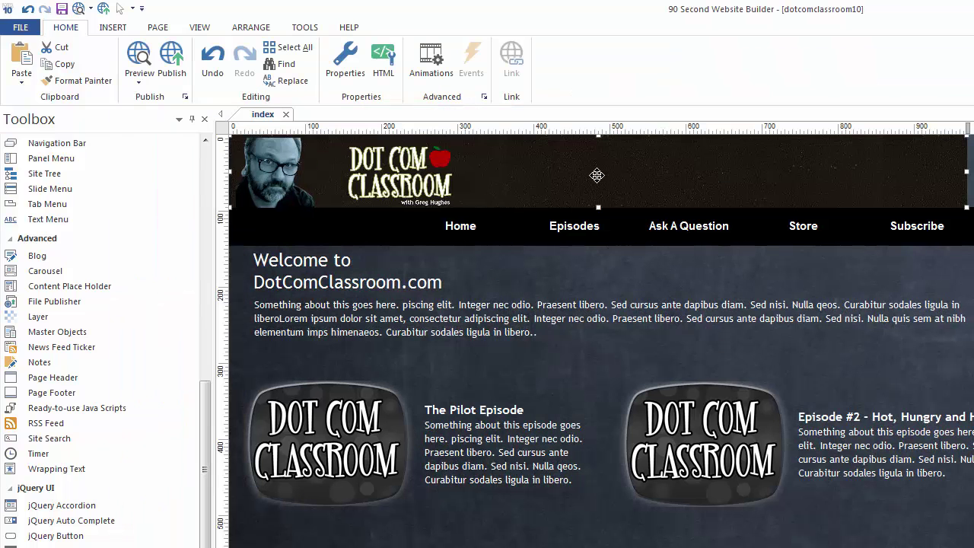
Set the page header's alignment to Stretch content and check it in a resized browser preview.
double_click(596, 175)
drag(629, 223, 550, 116)
click(624, 198)
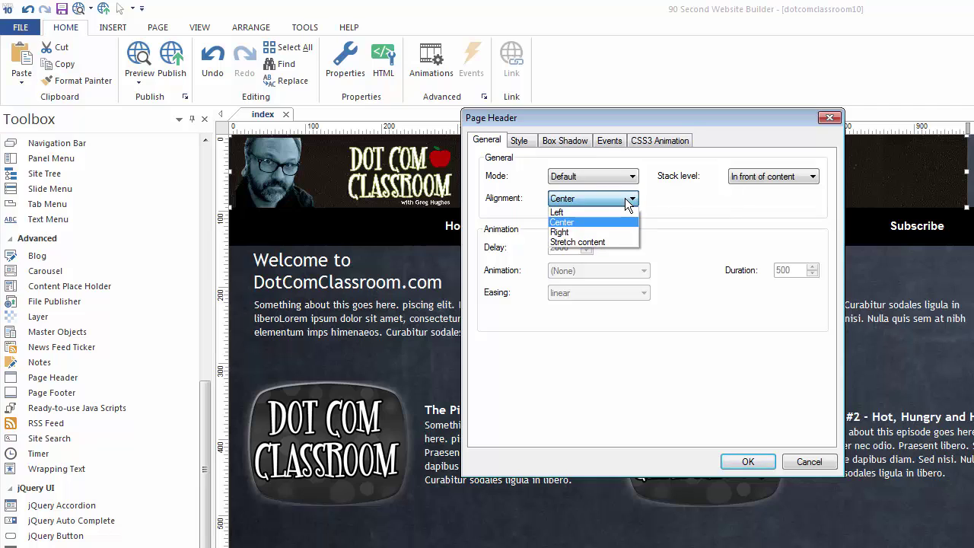
click(590, 240)
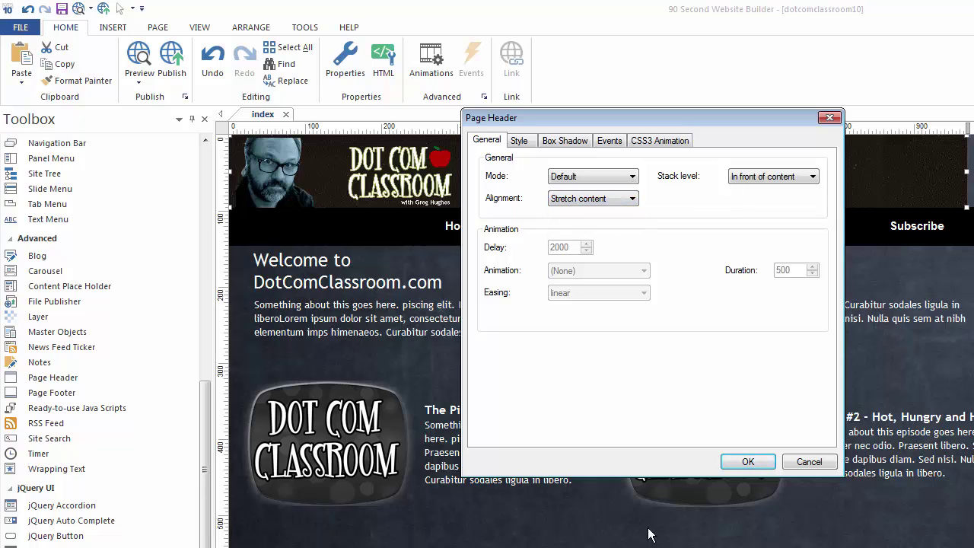
click(748, 463)
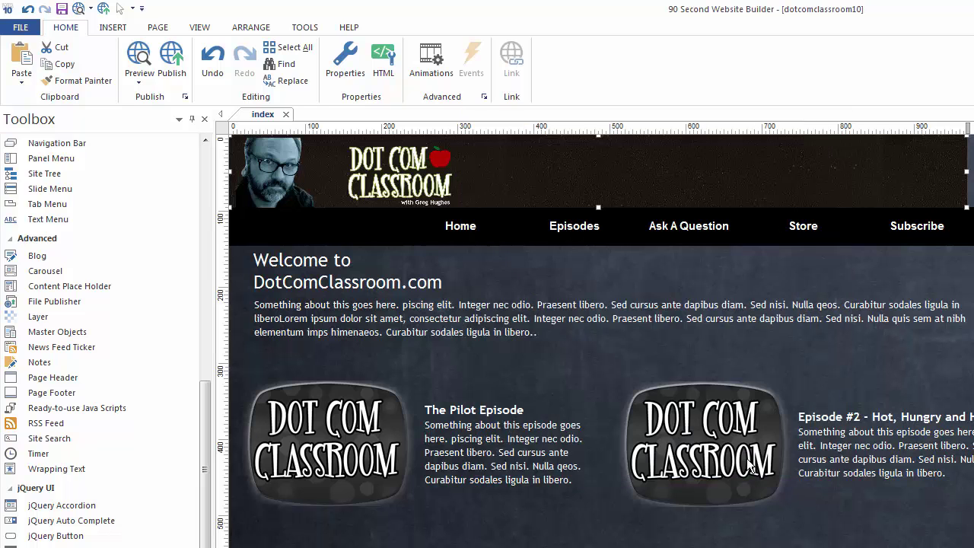
key(F5)
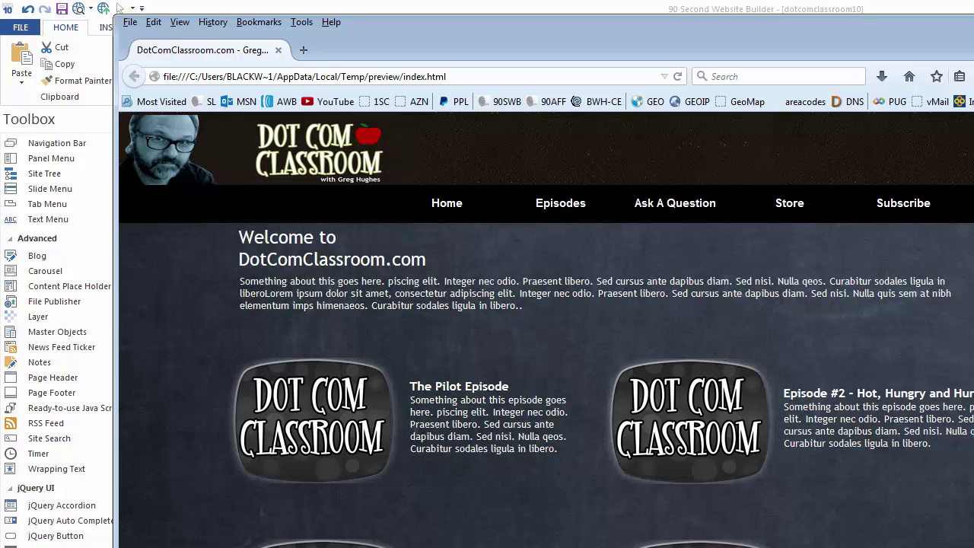
drag(973, 150, 973, 122)
key(alt+F4)
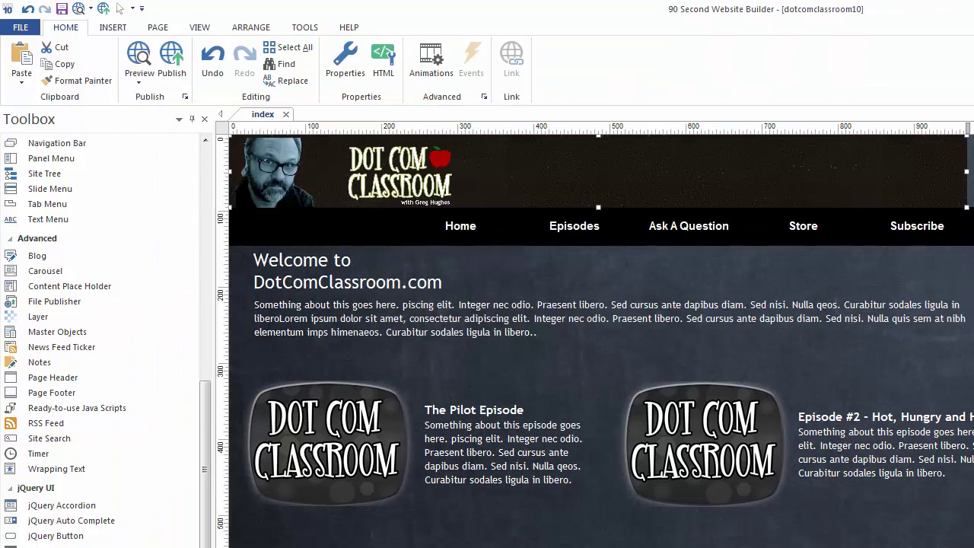
Set the page header's alignment to Center and its mode to Fixed.
double_click(537, 176)
drag(659, 225, 575, 115)
click(624, 197)
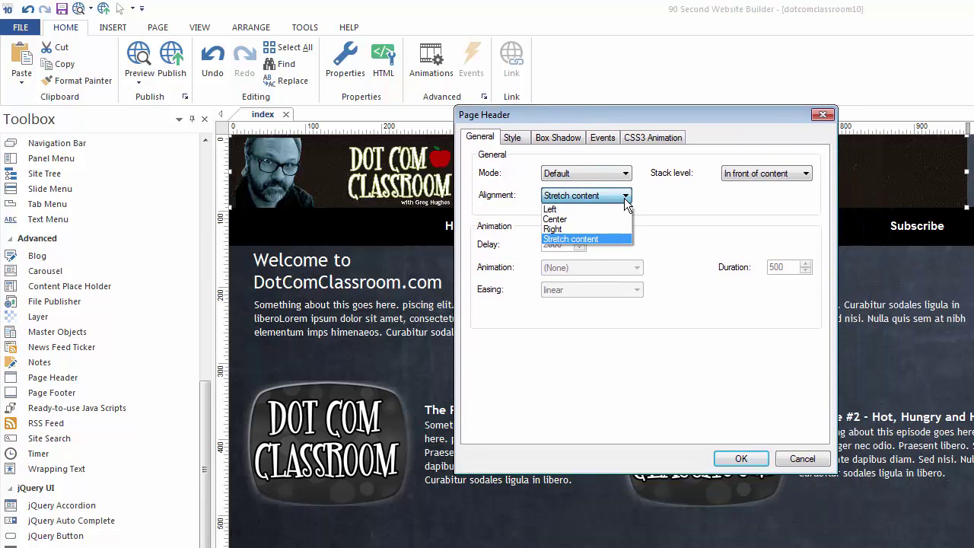
click(561, 219)
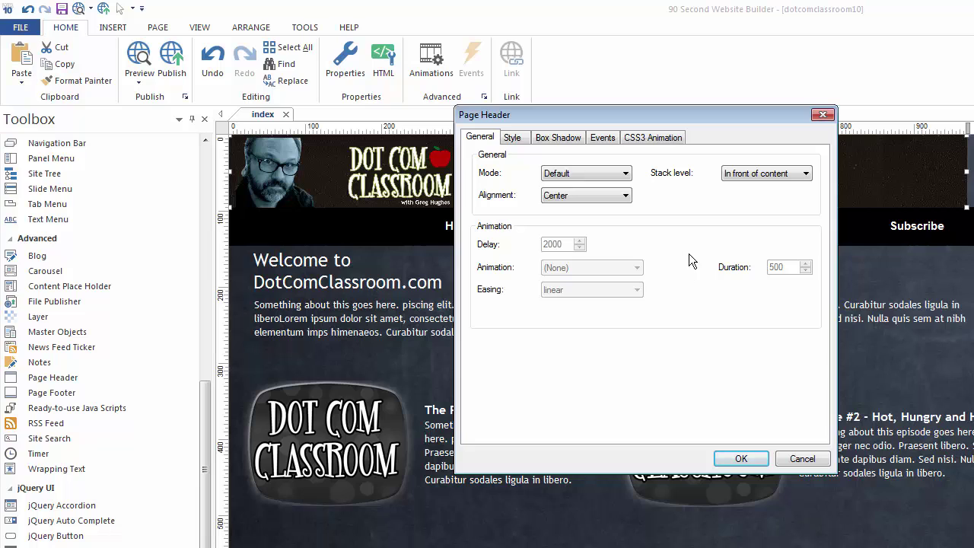
click(610, 174)
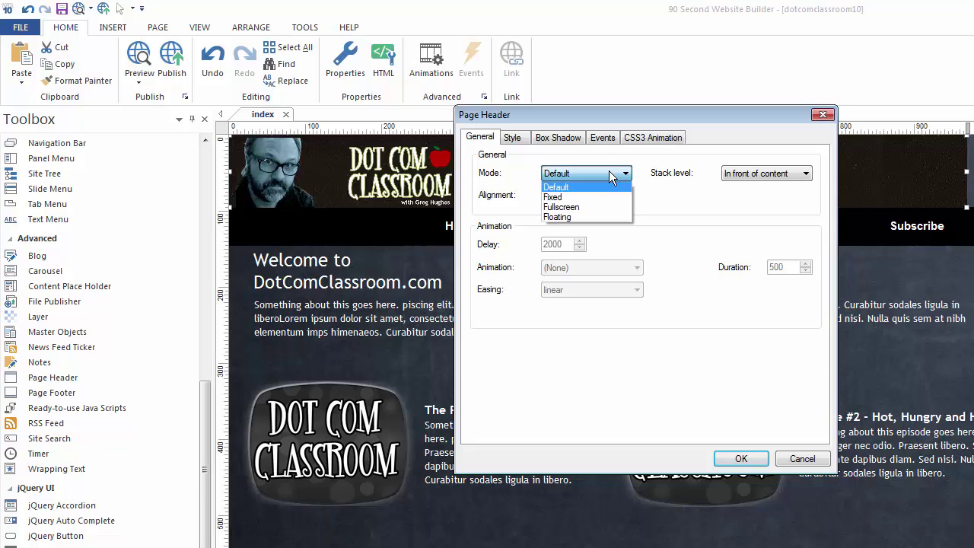
click(566, 196)
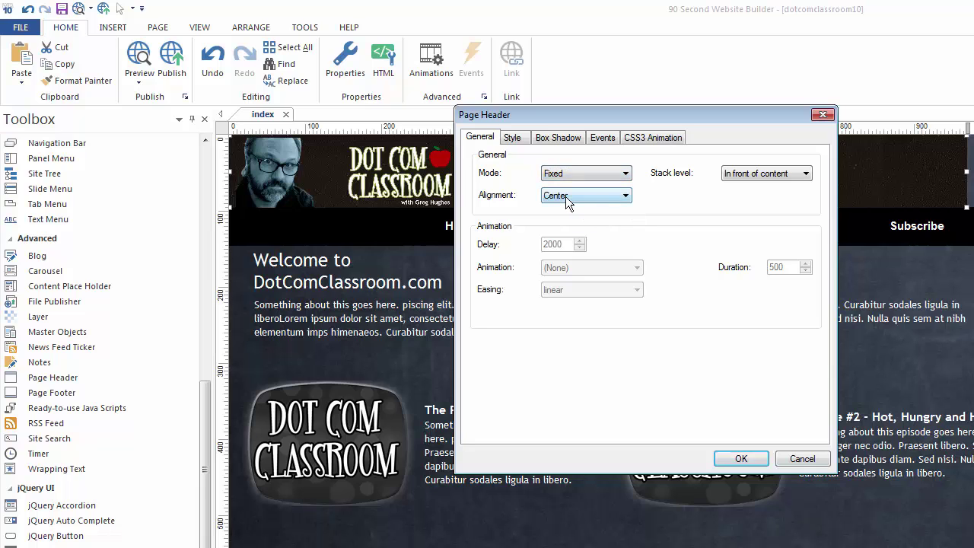
click(741, 460)
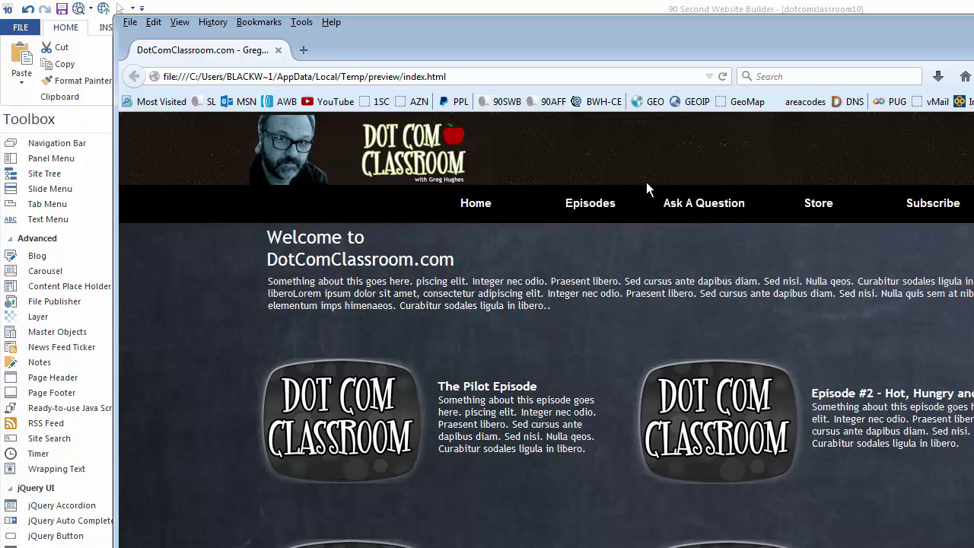
Check the fixed header while scrolling down the page in the browser preview, and return to 90 Second Website Builder.
scroll(547, 365, down, 3)
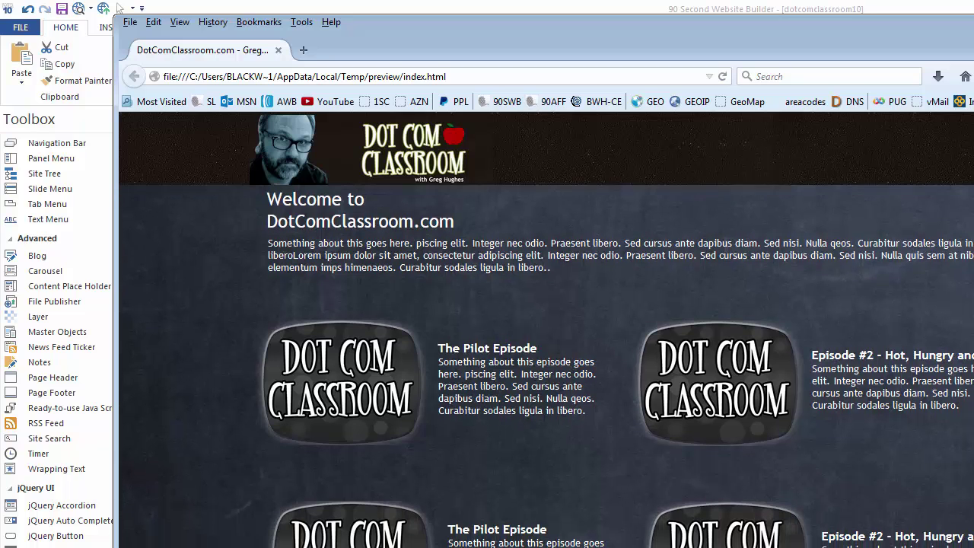
scroll(546, 365, down, 3)
scroll(546, 365, down, 5)
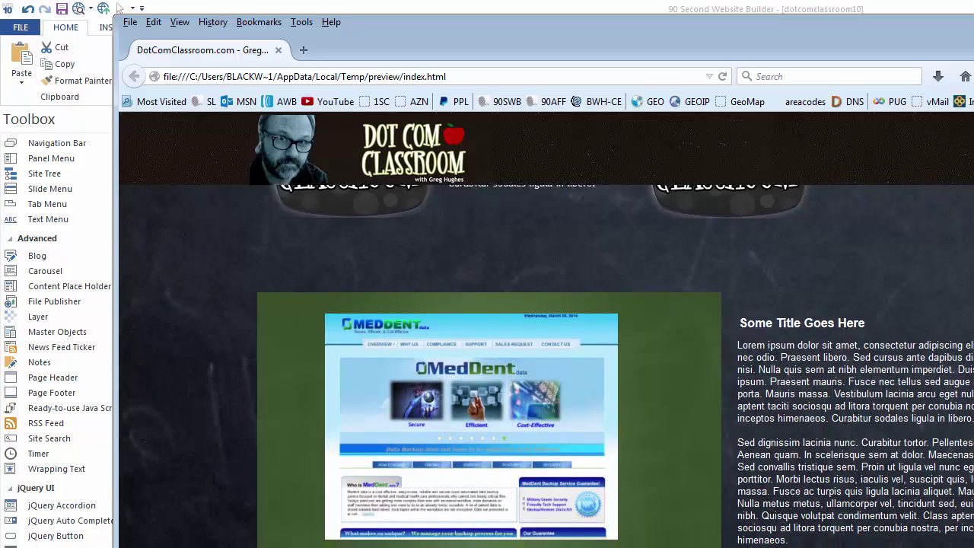
key(Home)
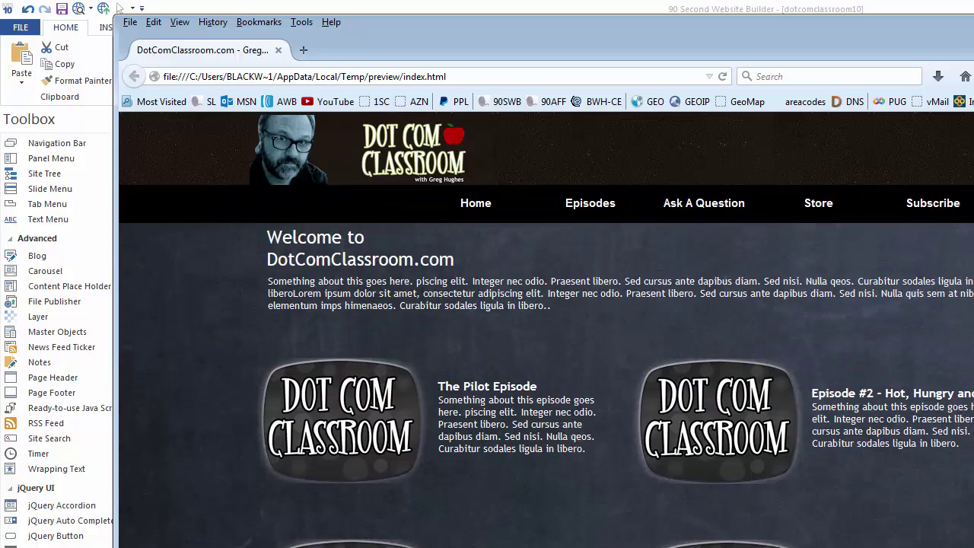
click(120, 7)
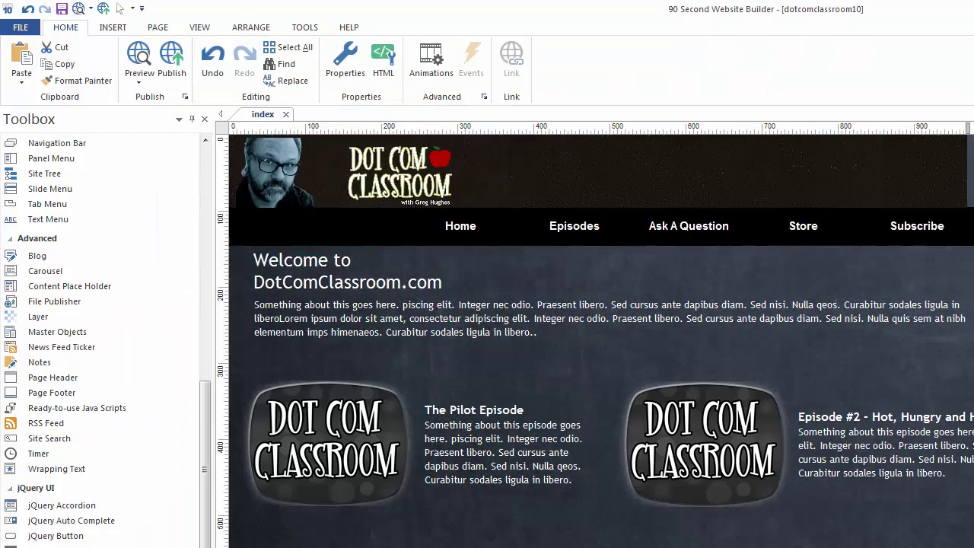
Set the page header's mode to Fullscreen with the Fade animation and check it in a browser preview.
double_click(657, 173)
drag(701, 220, 686, 197)
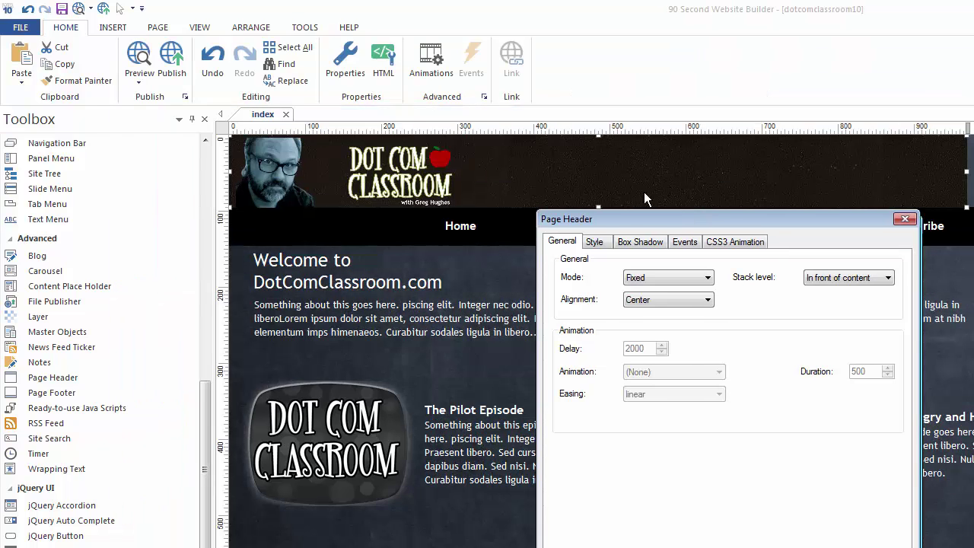
drag(745, 220, 693, 161)
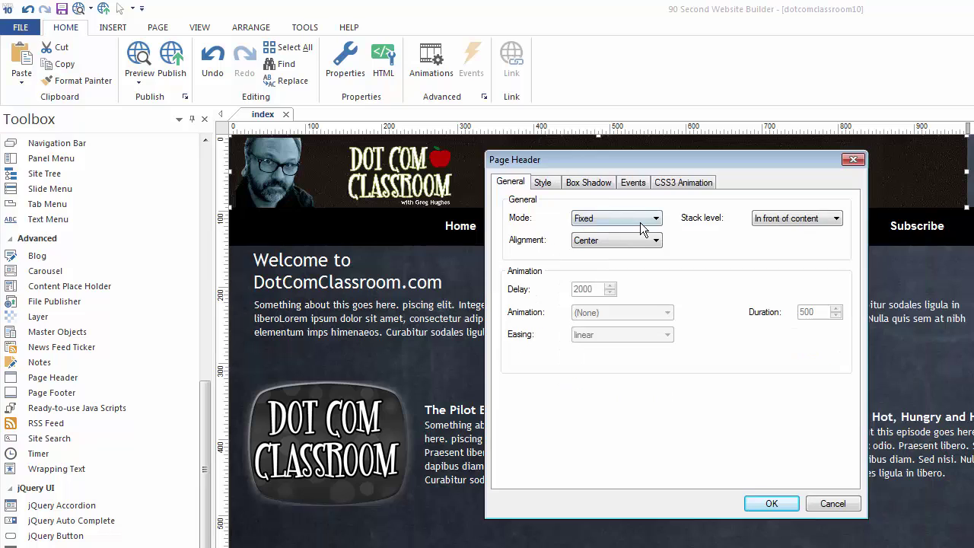
click(646, 217)
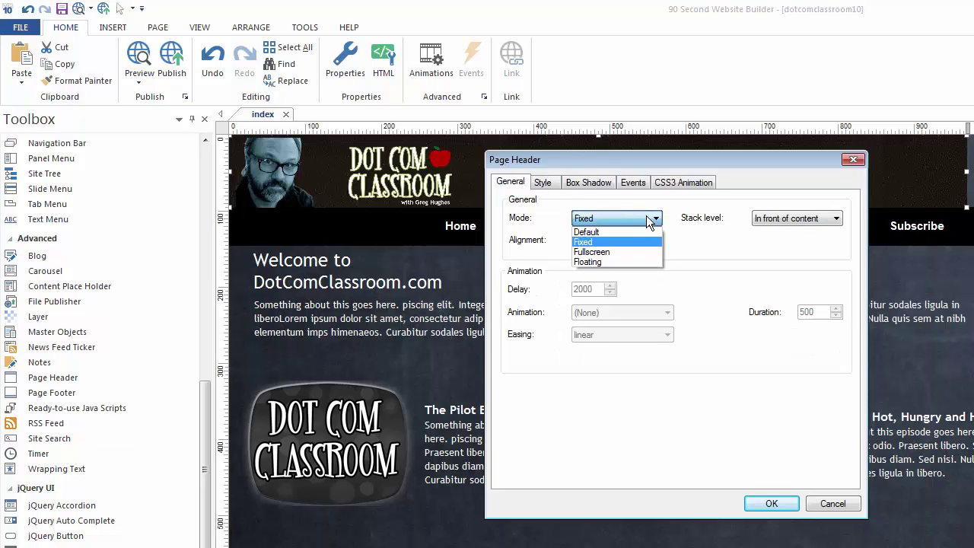
click(613, 250)
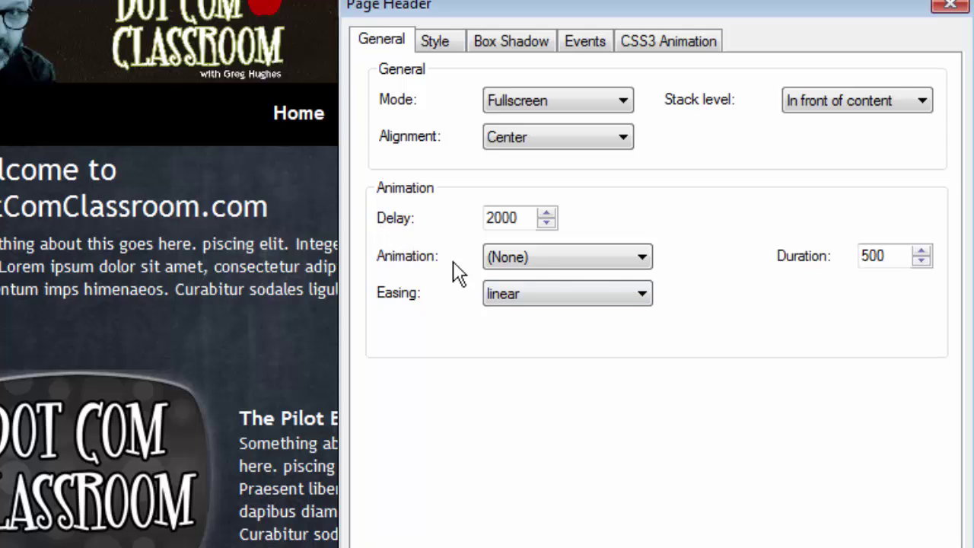
click(643, 257)
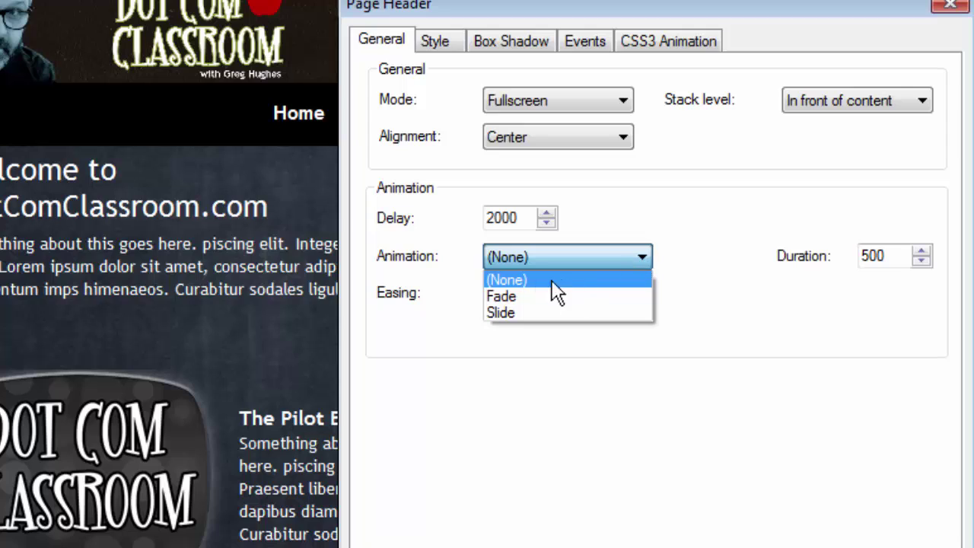
click(512, 296)
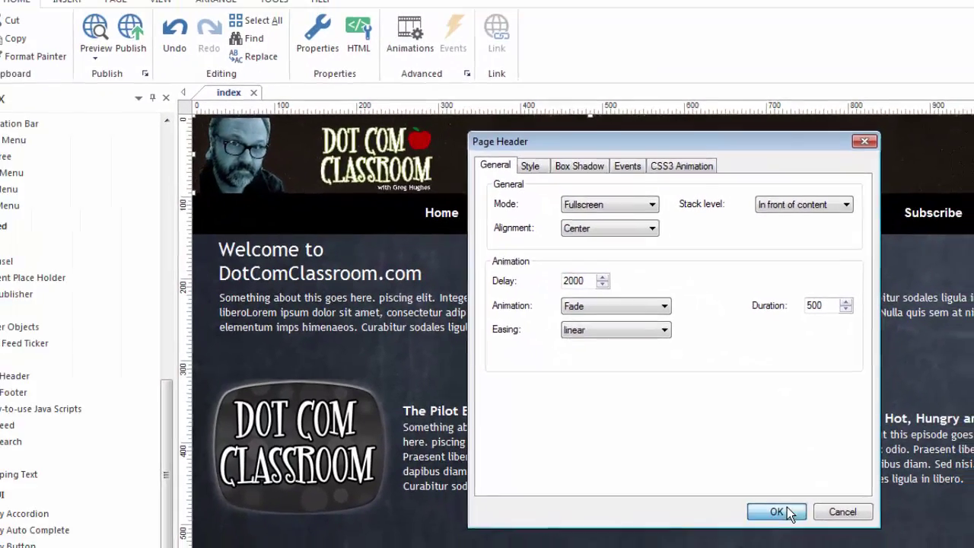
click(784, 522)
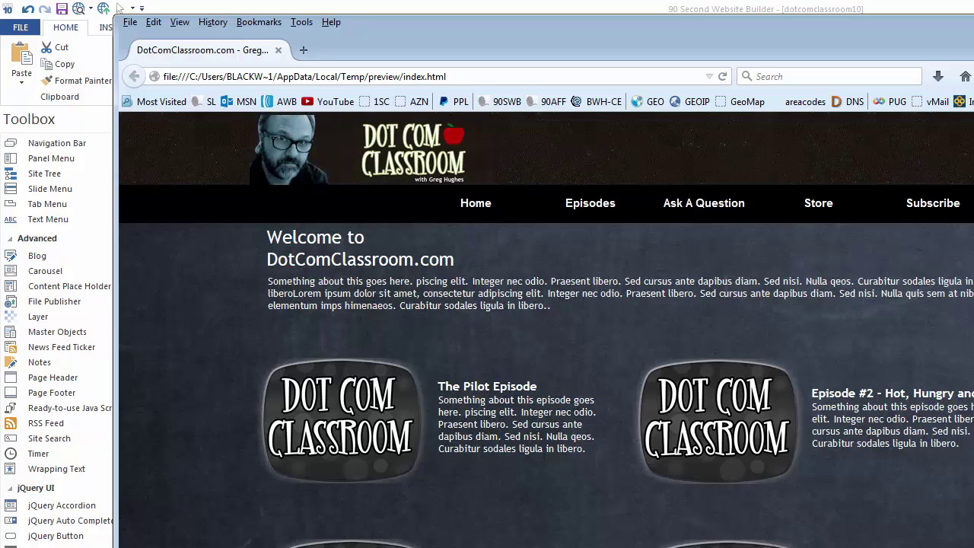
key(alt+F4)
Change the page header's animation to Slide and check it in a browser preview.
click(578, 178)
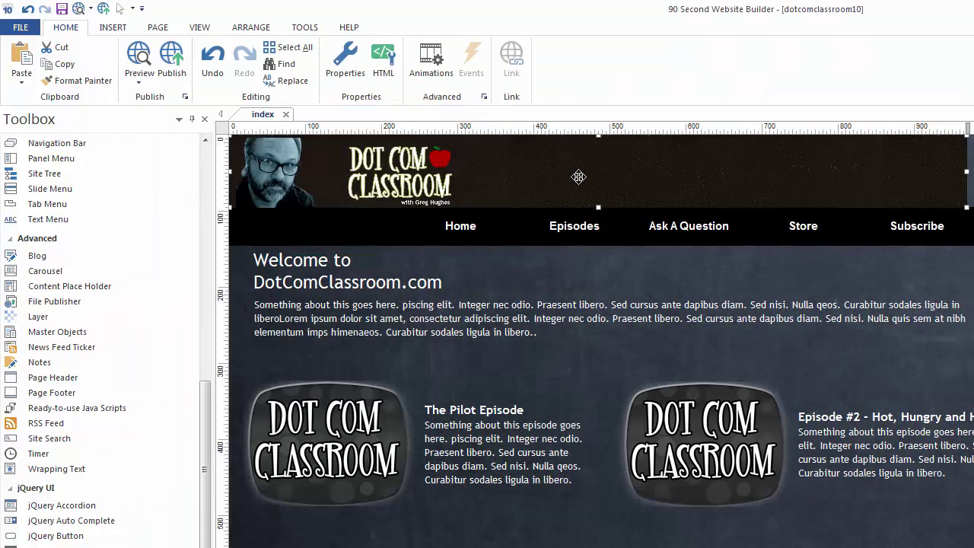
double_click(578, 177)
drag(673, 225, 649, 148)
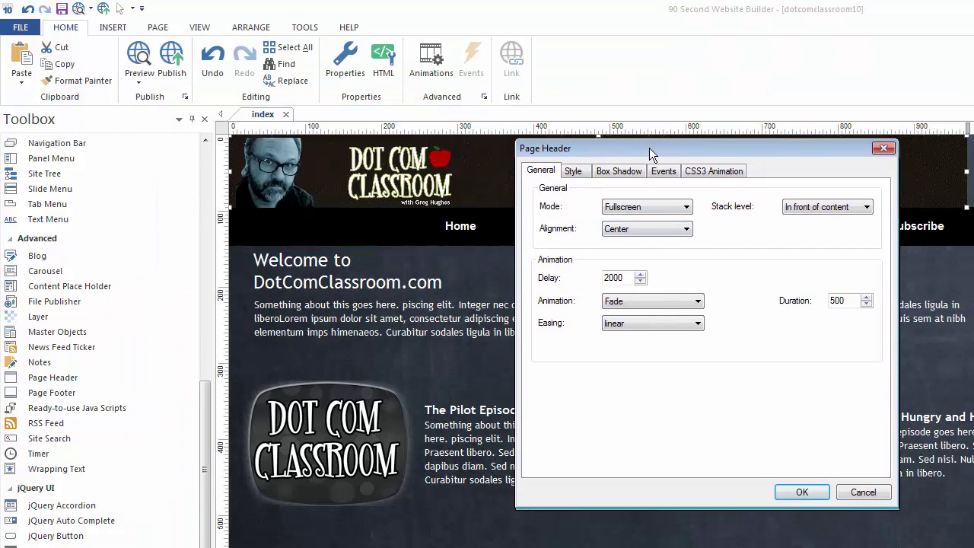
click(691, 301)
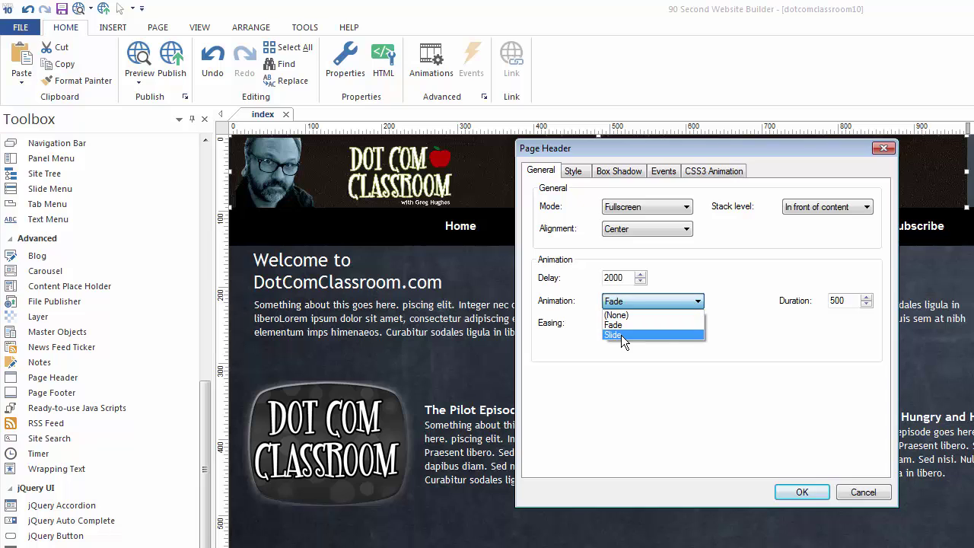
click(621, 335)
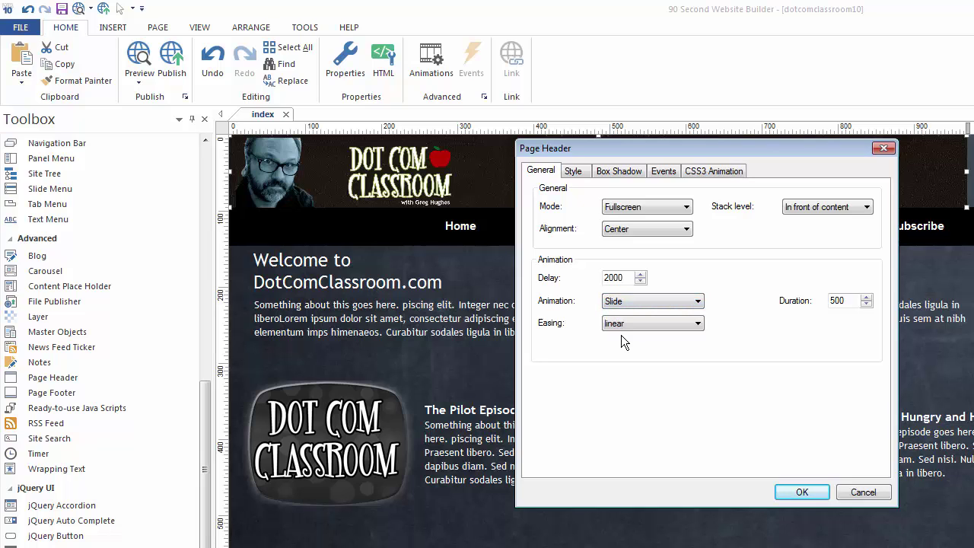
click(801, 493)
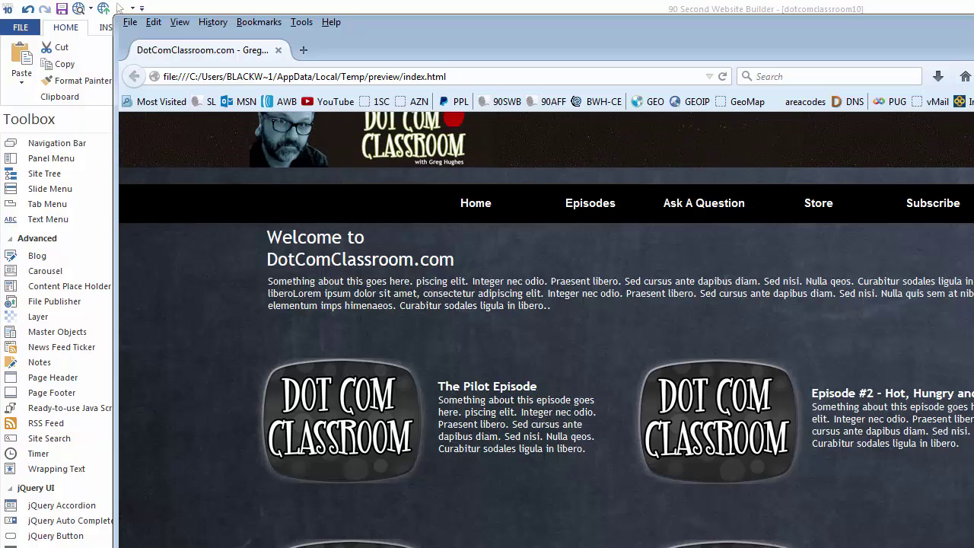
key(alt+F4)
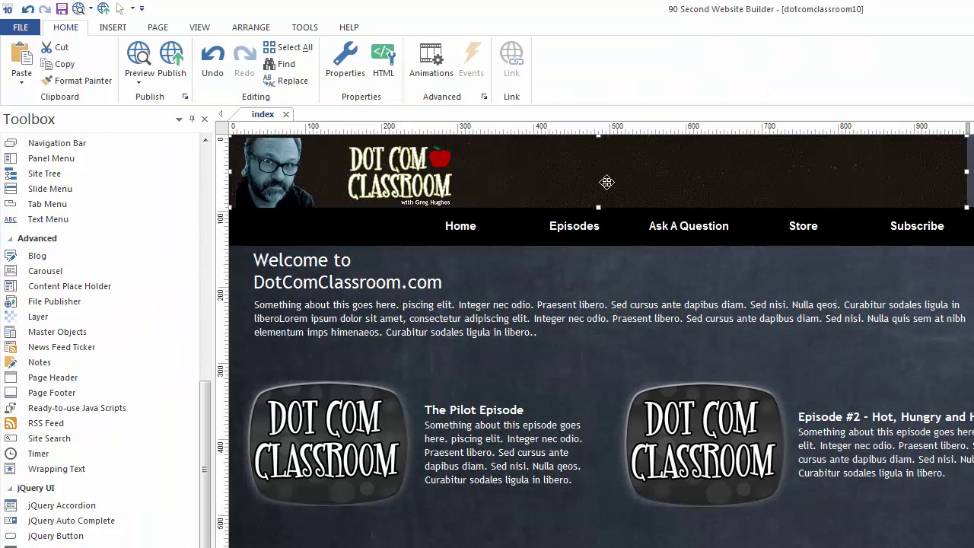
Try the Default mode for the page header and look at its stack level choices.
double_click(607, 182)
click(708, 283)
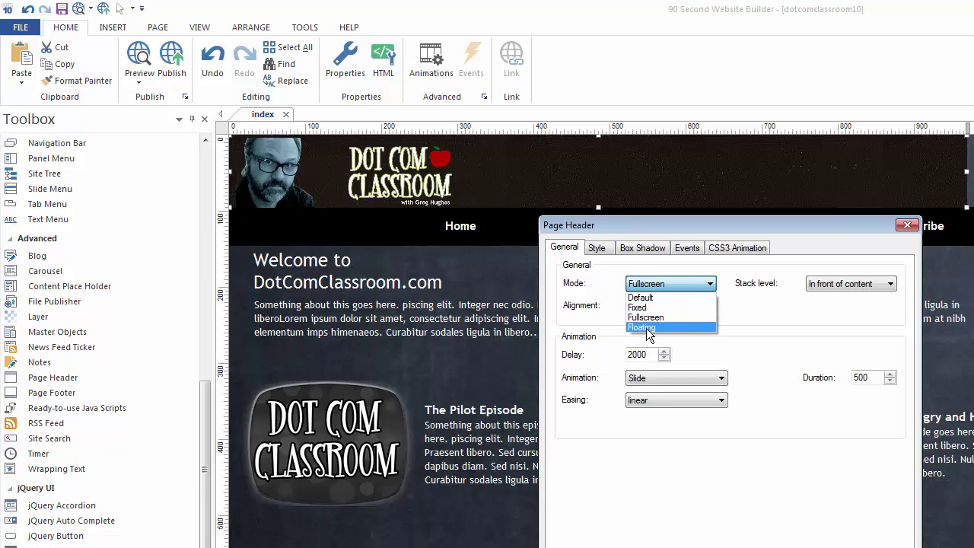
click(641, 298)
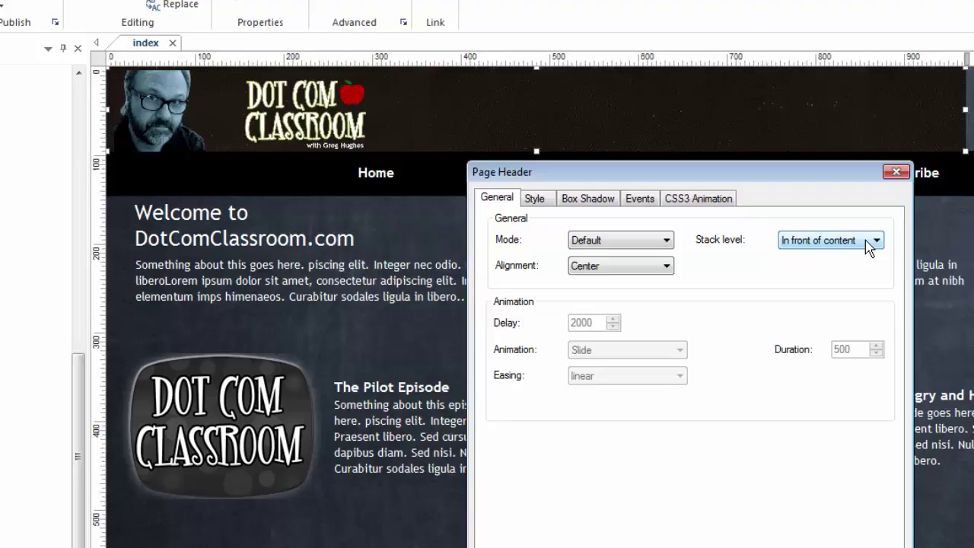
click(879, 252)
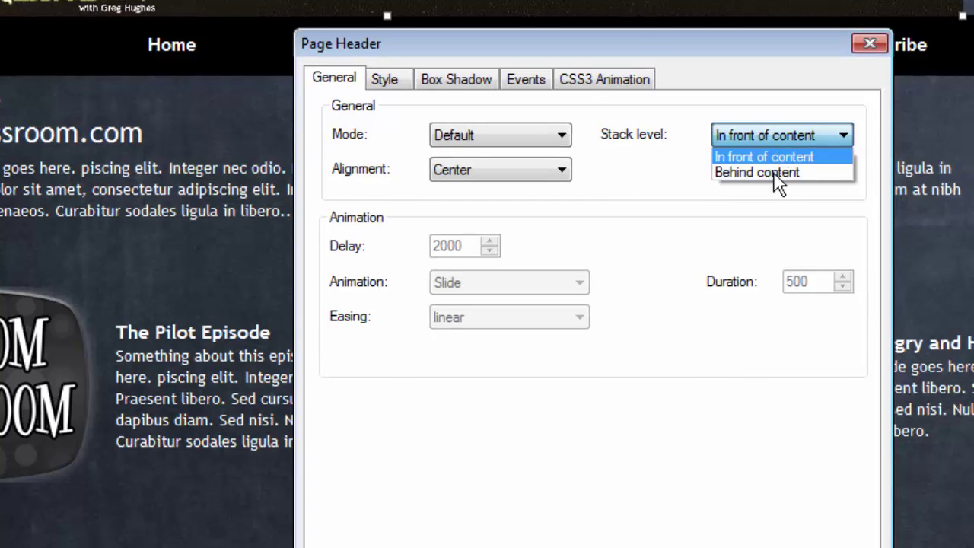
click(437, 150)
Review the page header's style, events and CSS3 animation settings, and close its properties without applying changes.
click(385, 80)
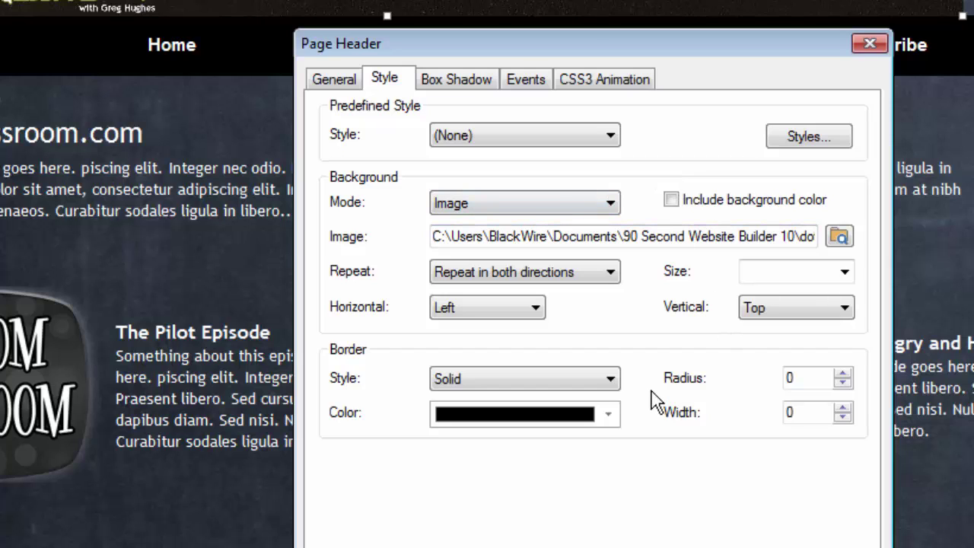
click(526, 79)
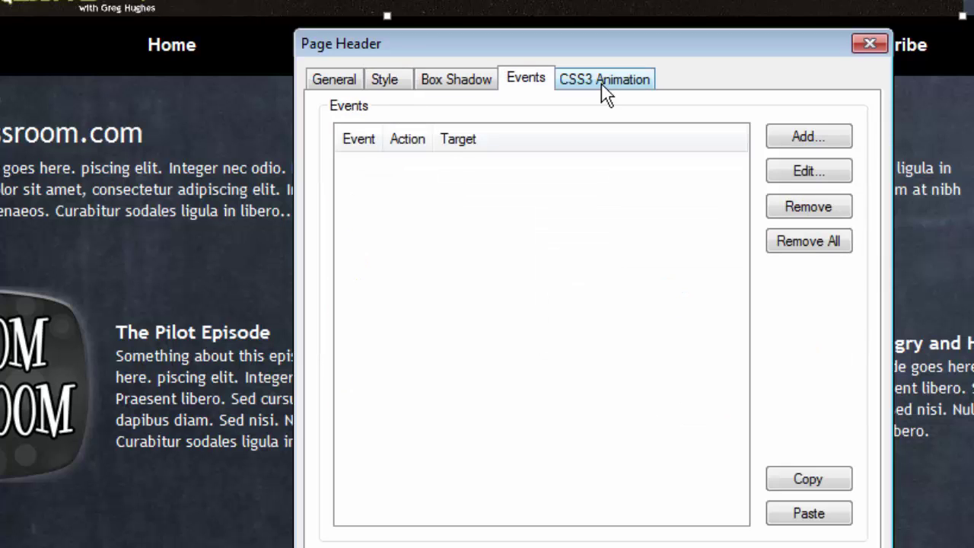
click(605, 81)
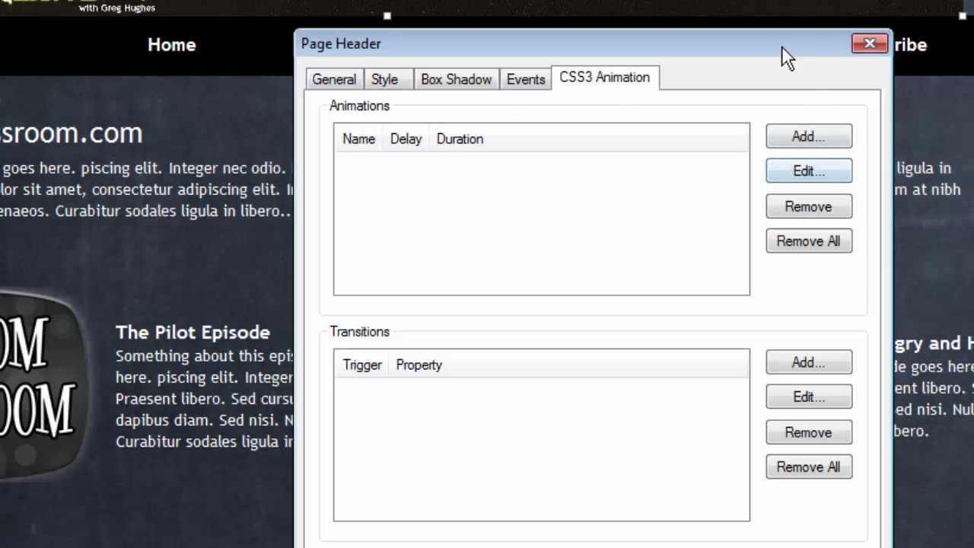
click(869, 44)
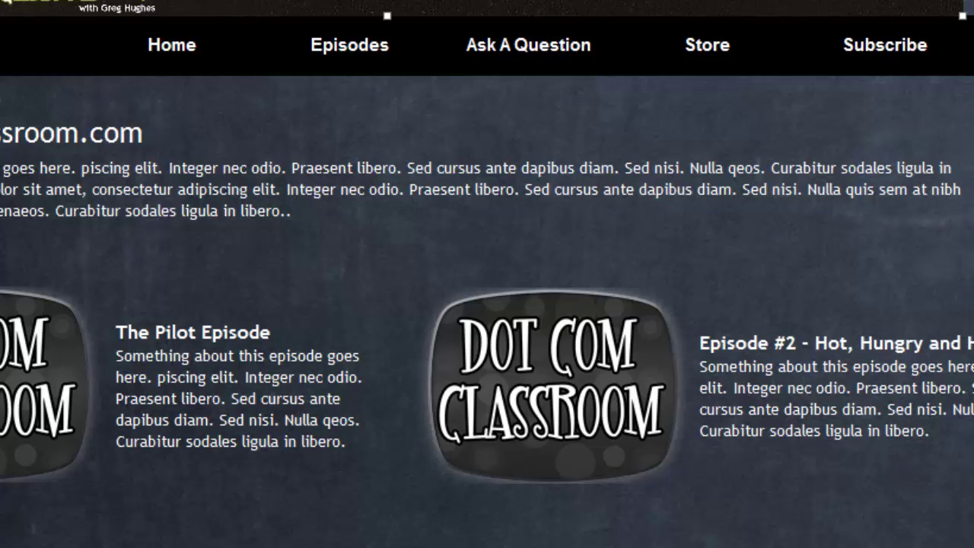